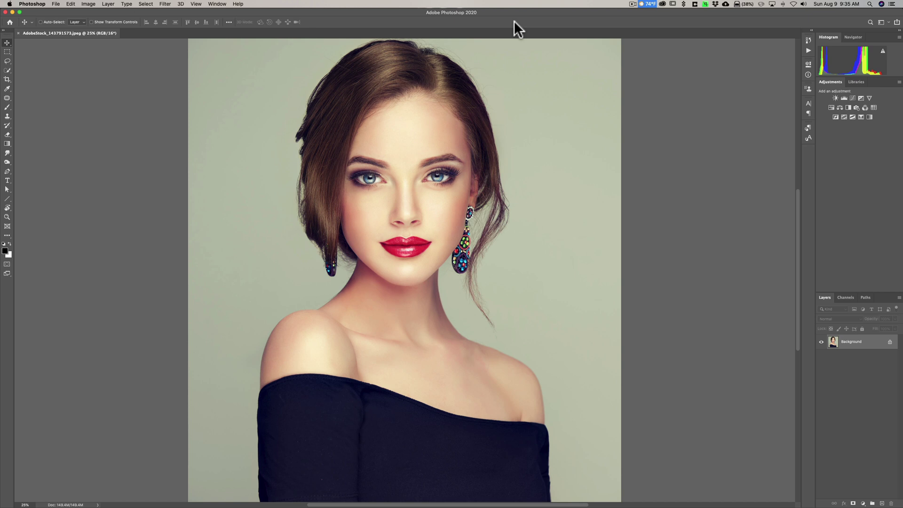
- Duplicate the Background onto Layer 1 and open the copy in the Liquify filter
key("super+j")
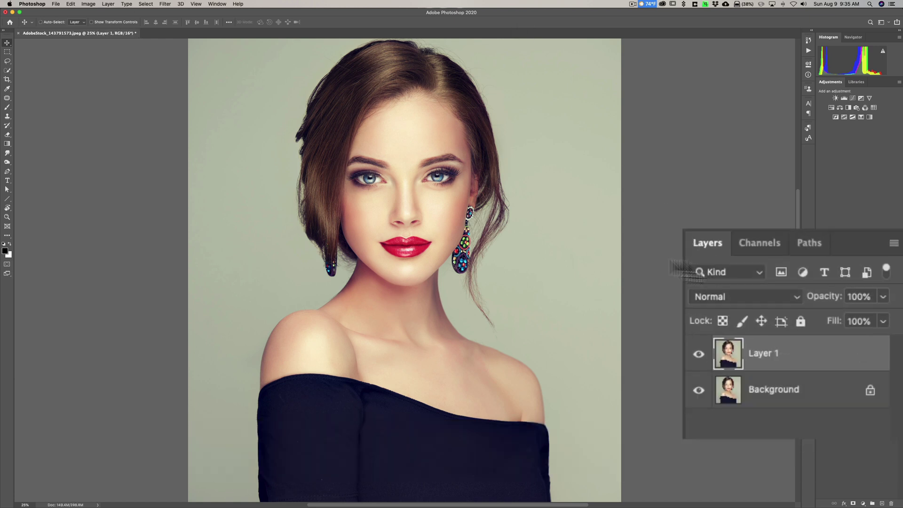
left_click(165, 5)
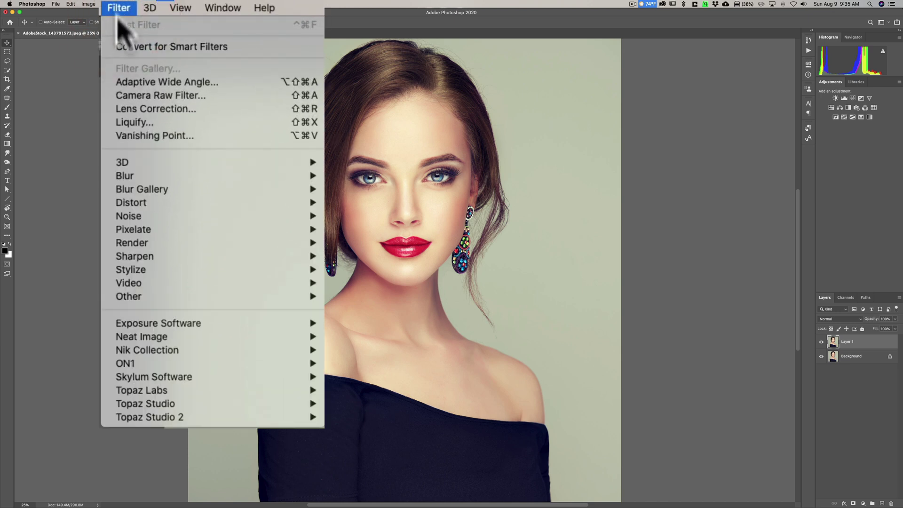
left_click(183, 123)
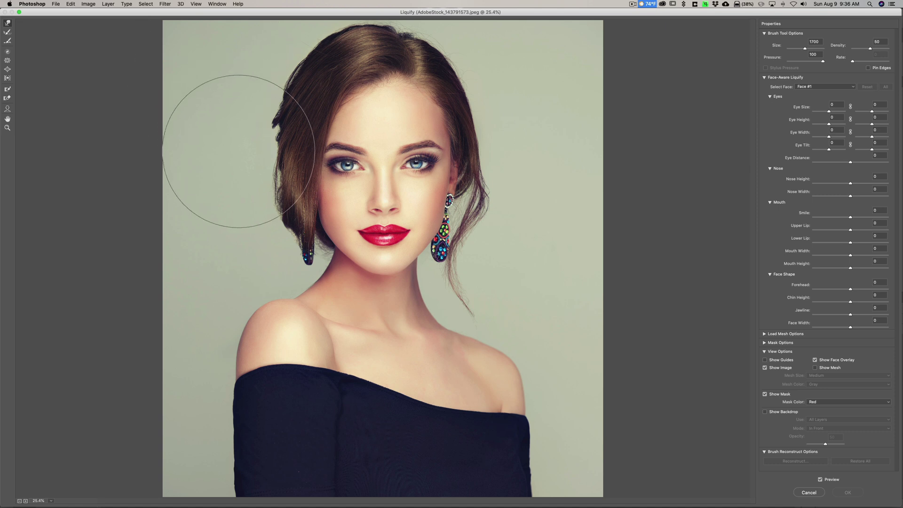
- Reduce the Liquify brush size from 1700 to 250 with the [ key
key("bracketleft")
key("bracketleft")
key("bracketleft")
key("bracketleft")
key("bracketleft")
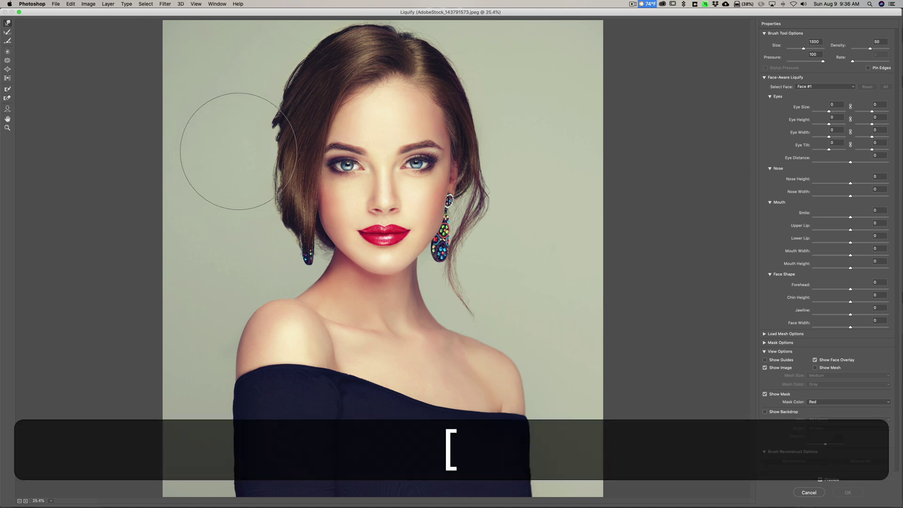
key("bracketleft")
key("bracketleft")
key("bracketleft")
key("bracketleft")
key("bracketleft")
key("bracketleft")
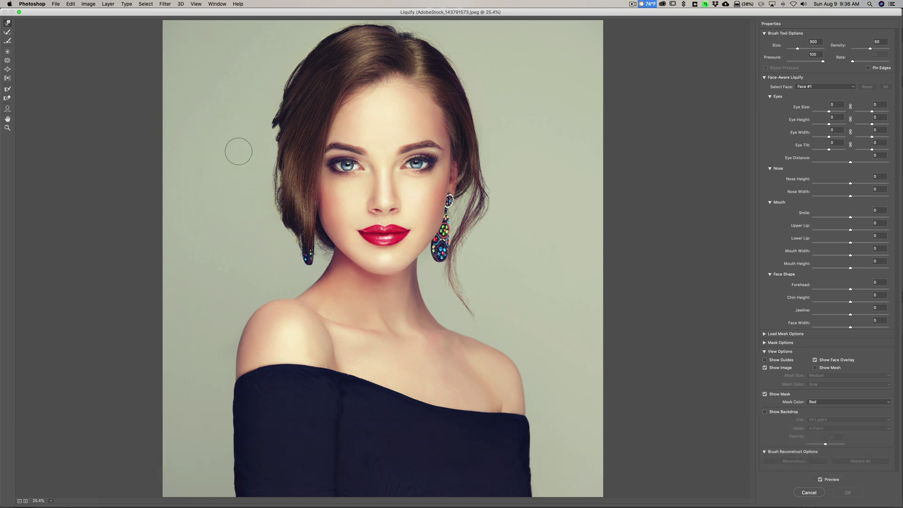
key("bracketleft")
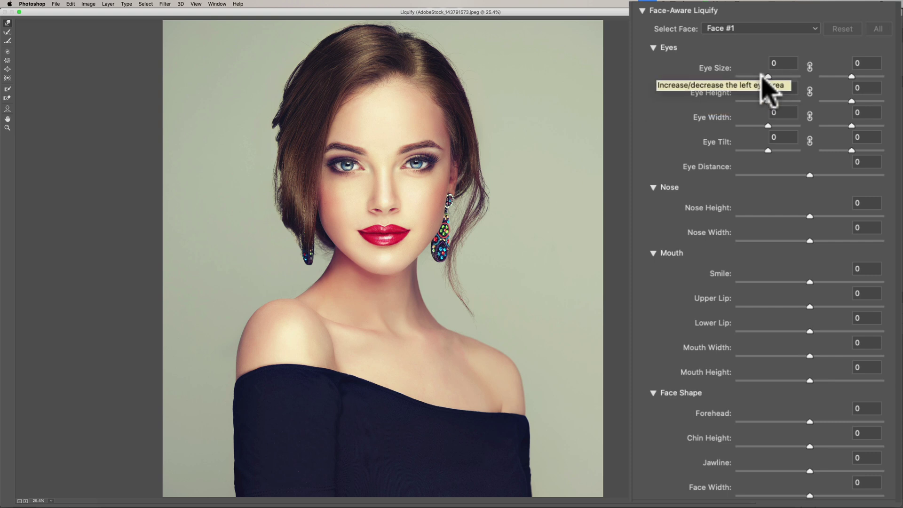
- Link both eyes and raise Eye Size and Eye Height to 100
mouse_move(767, 75)
left_mouse_down()
mouse_move(813, 77)
mouse_move(744, 74)
mouse_move(827, 77)
mouse_move(730, 76)
mouse_move(804, 76)
mouse_move(736, 76)
mouse_move(780, 75)
mouse_move(755, 75)
left_mouse_up()
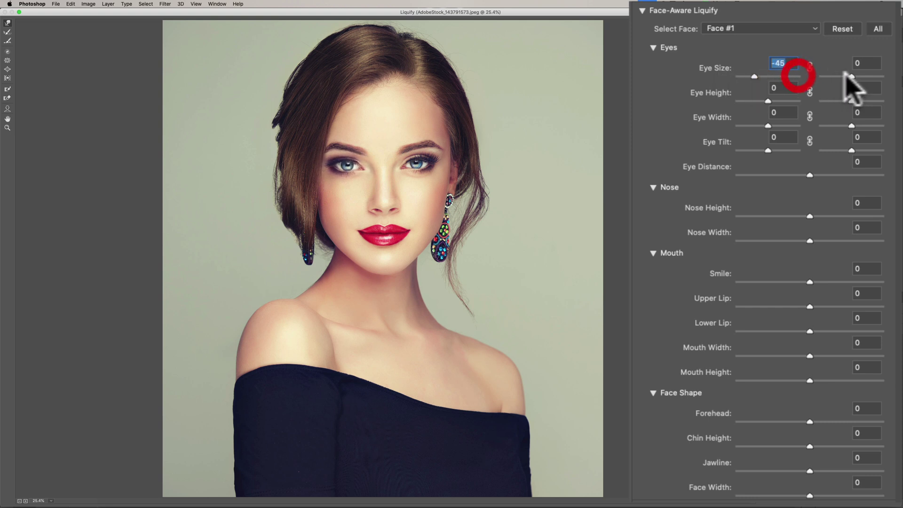
mouse_move(854, 76)
left_mouse_down()
mouse_move(882, 76)
mouse_move(819, 76)
mouse_move(871, 76)
left_mouse_up()
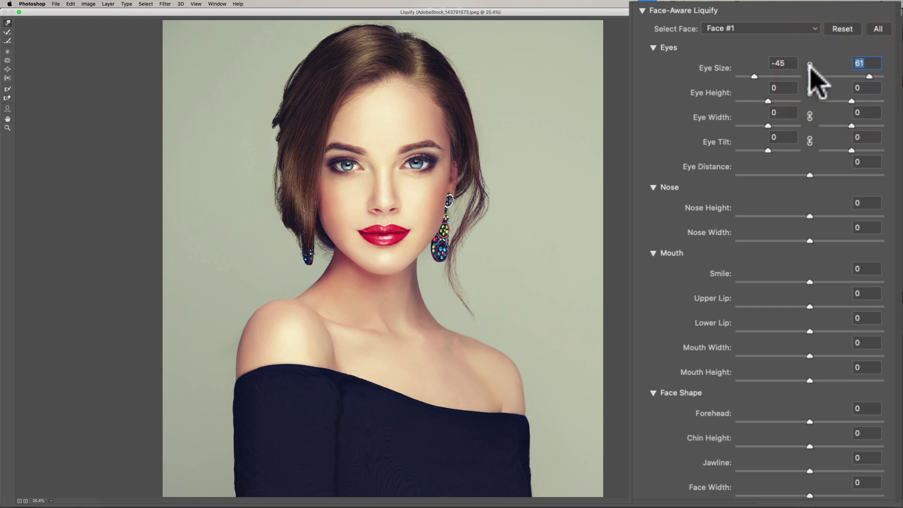
left_click(810, 66)
left_click_drag(755, 76, 810, 89)
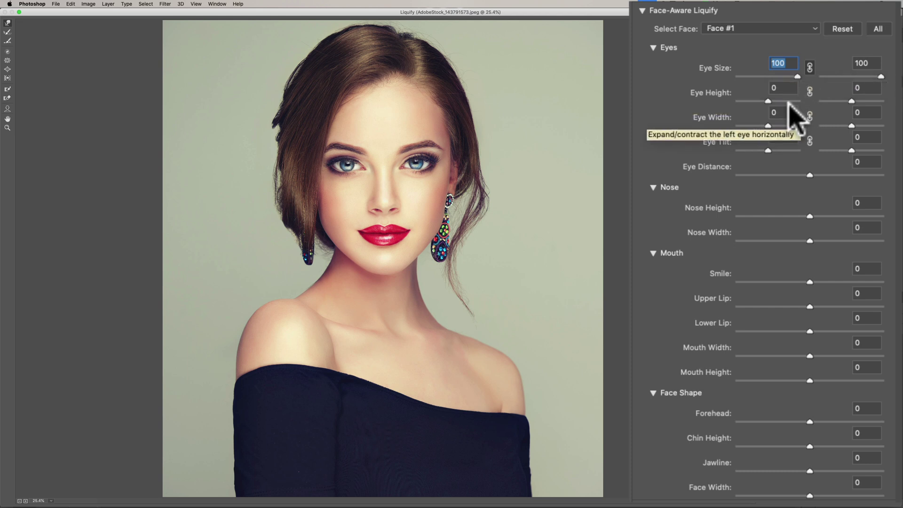
left_click_drag(778, 98, 812, 99)
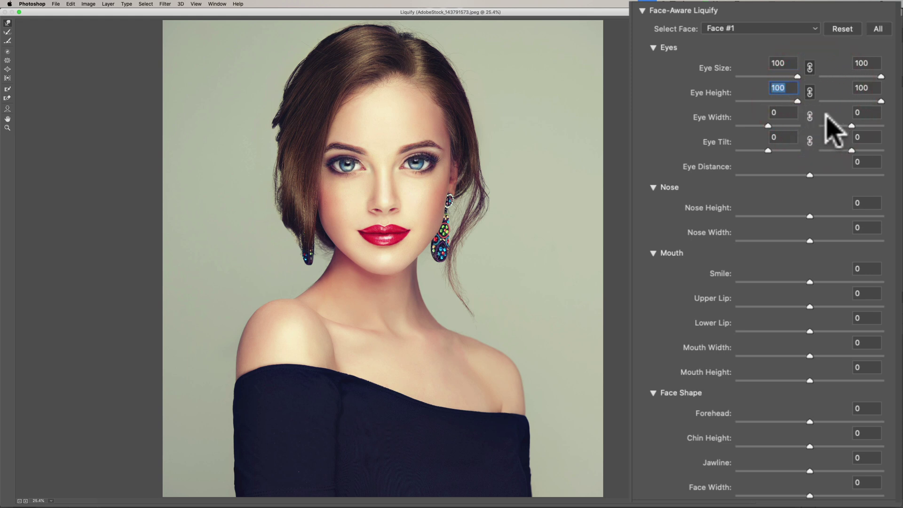
- Link the eye widths and set Eye Width to 100 for both eyes
left_click(810, 116)
key("Tab")
type("100")
key("Return")
type("0")
left_click(828, 123)
type("100")
left_click(800, 114)
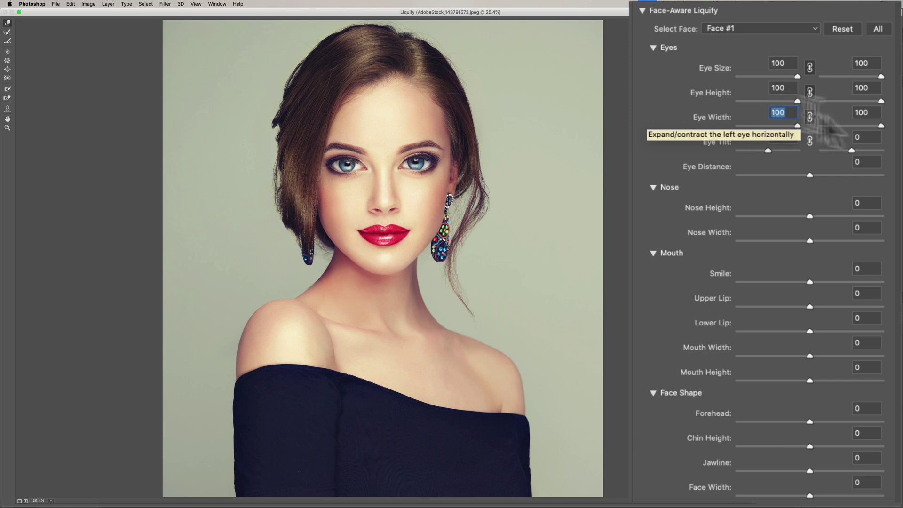
- Set Eye Tilt to 0 and Eye Distance to 15
left_click_drag(806, 151, 772, 149)
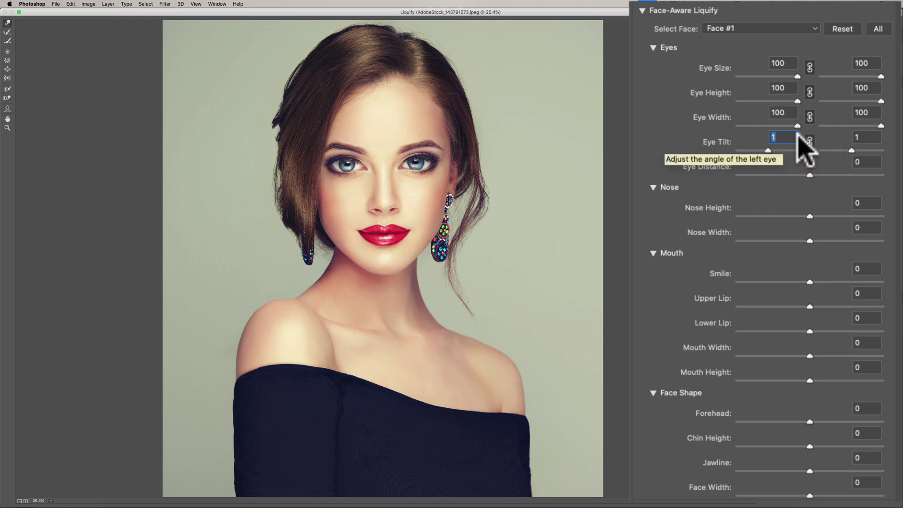
type("0")
left_click(773, 175)
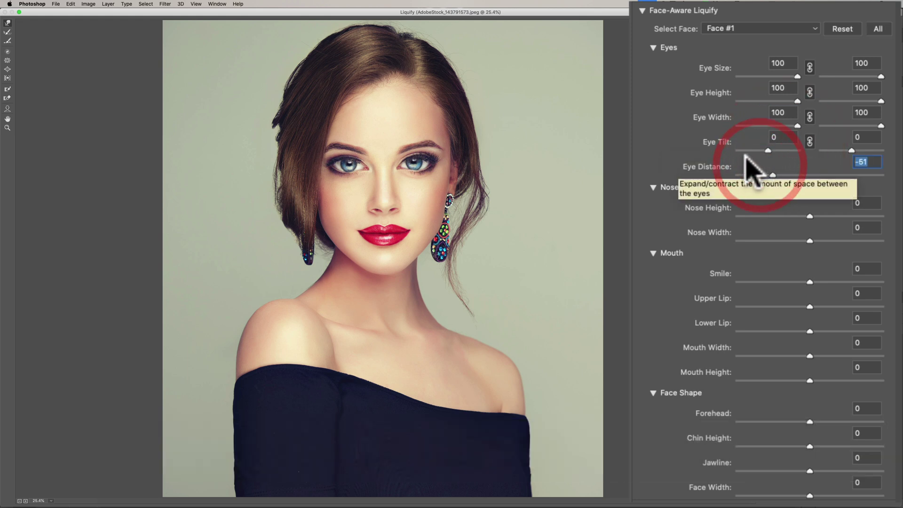
left_click_drag(772, 177, 820, 174)
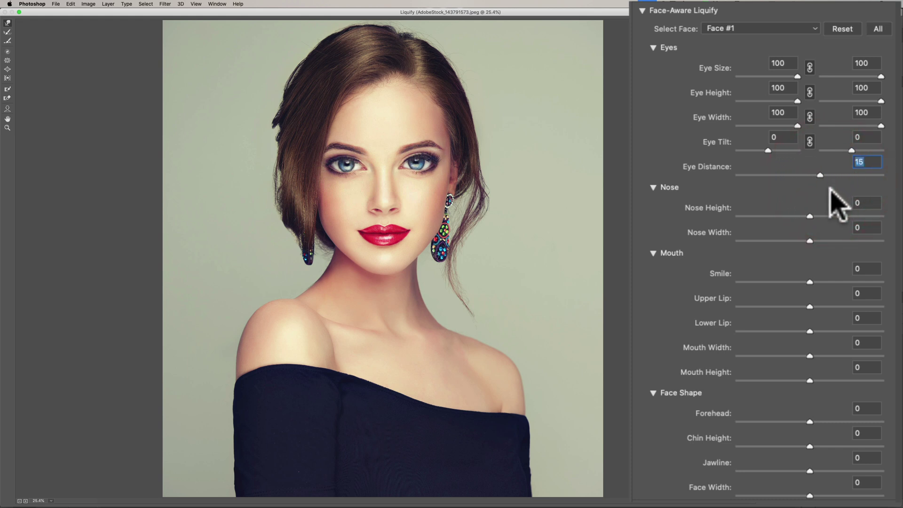
- Set Nose Height to 100, Nose Width to -100, and Smile to 16
left_click(865, 204)
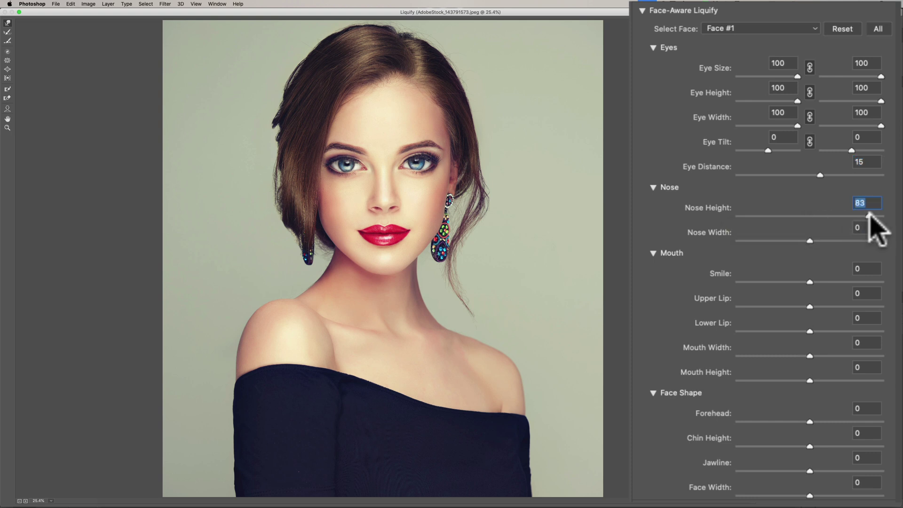
left_click_drag(795, 215, 890, 215)
left_click(868, 222)
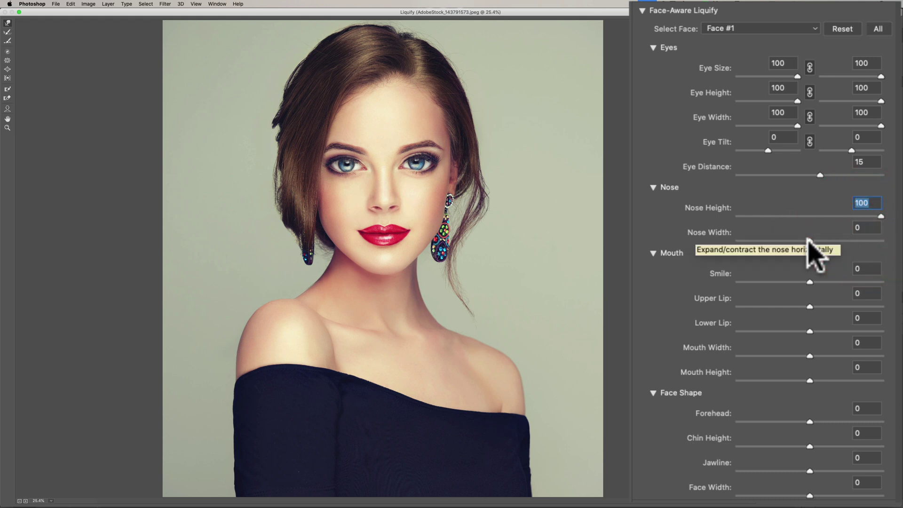
left_click(867, 229)
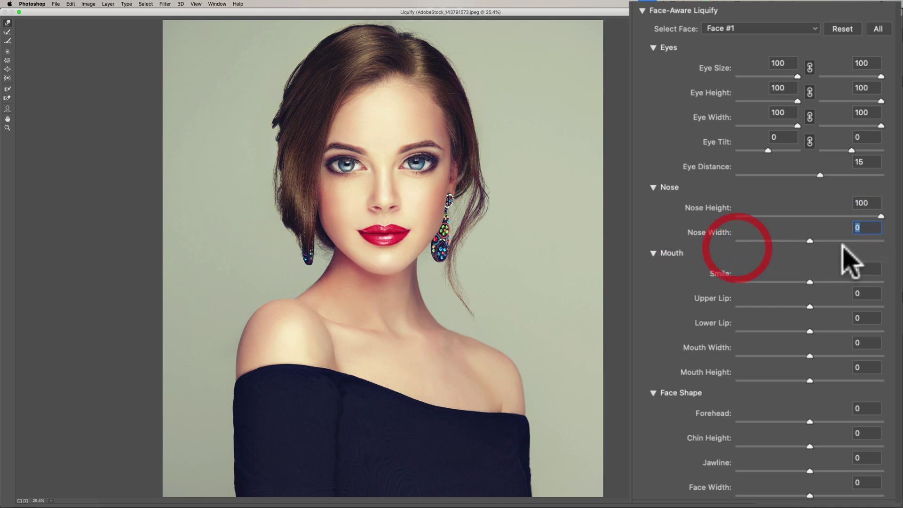
left_click_drag(811, 244, 734, 238)
left_click(766, 260)
left_click_drag(807, 279, 710, 310)
- Drag the mouth sliders to Upper Lip -100, Lower Lip 100, Mouth Width -100, Mouth Height -35
left_click(805, 331)
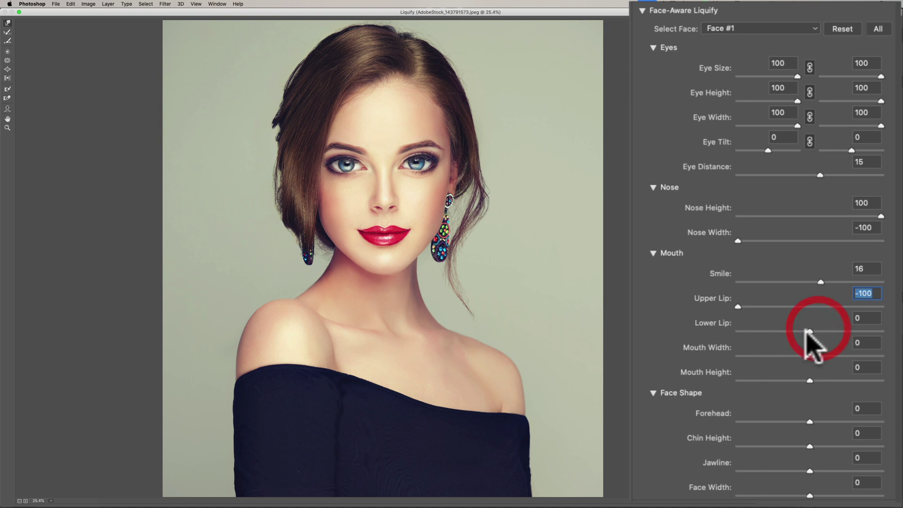
left_click_drag(809, 331, 882, 334)
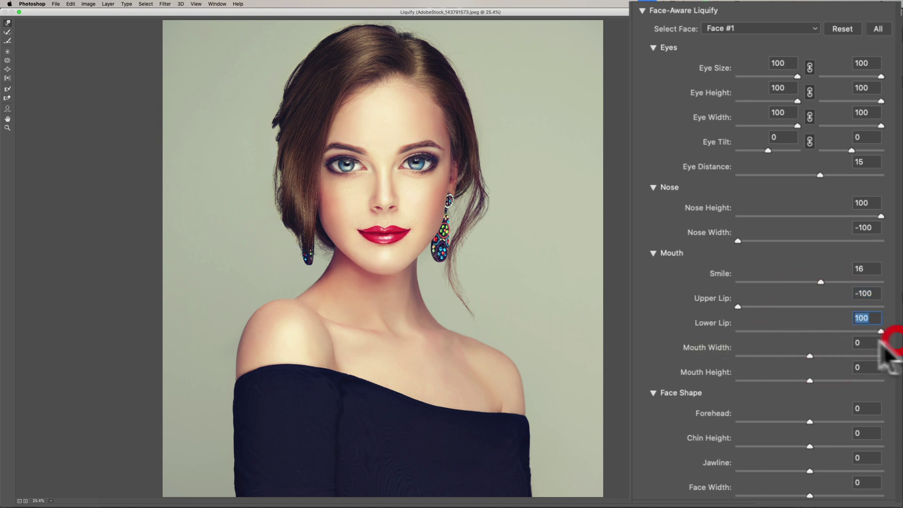
left_click_drag(810, 356, 720, 359)
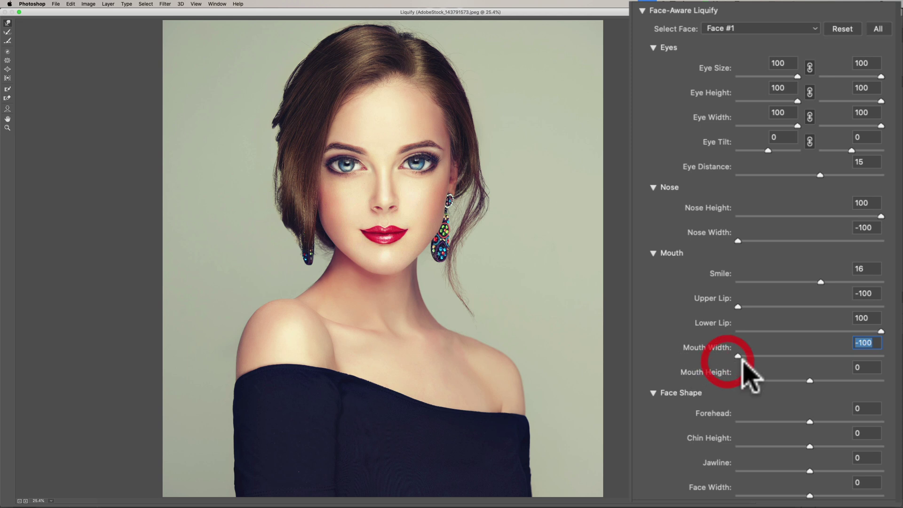
left_click_drag(810, 379, 780, 380)
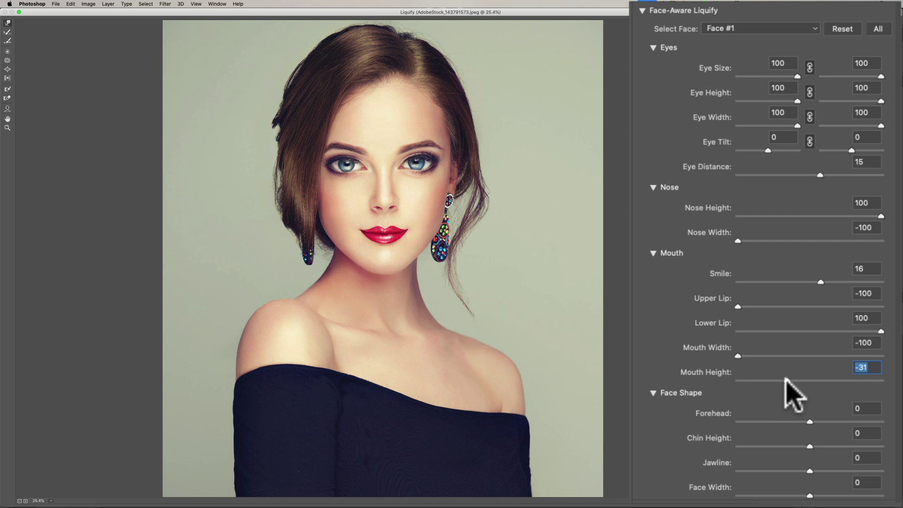
left_click_drag(786, 381, 741, 381)
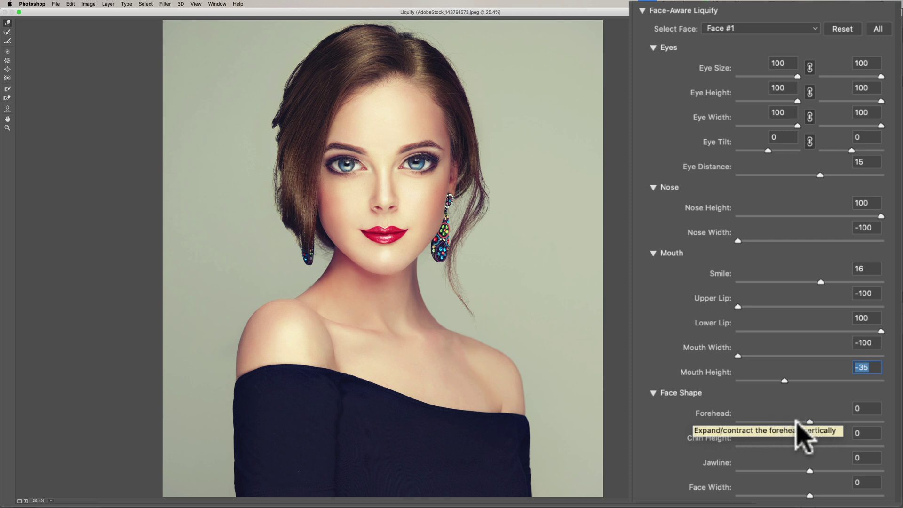
- Set Forehead -100, Chin Height 100, Jawline -100 and Face Width -82
left_click_drag(810, 422, 828, 426)
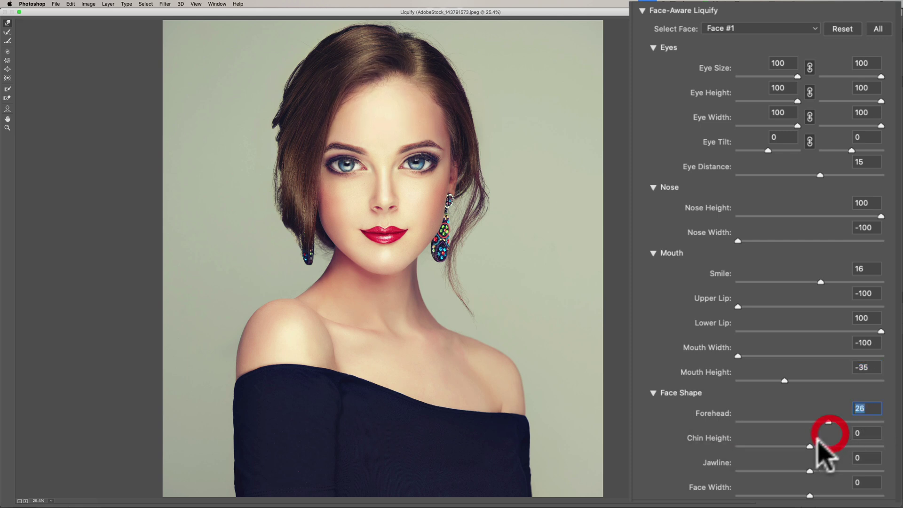
left_click_drag(845, 446, 899, 451)
left_click_drag(829, 420, 715, 421)
left_click(728, 439)
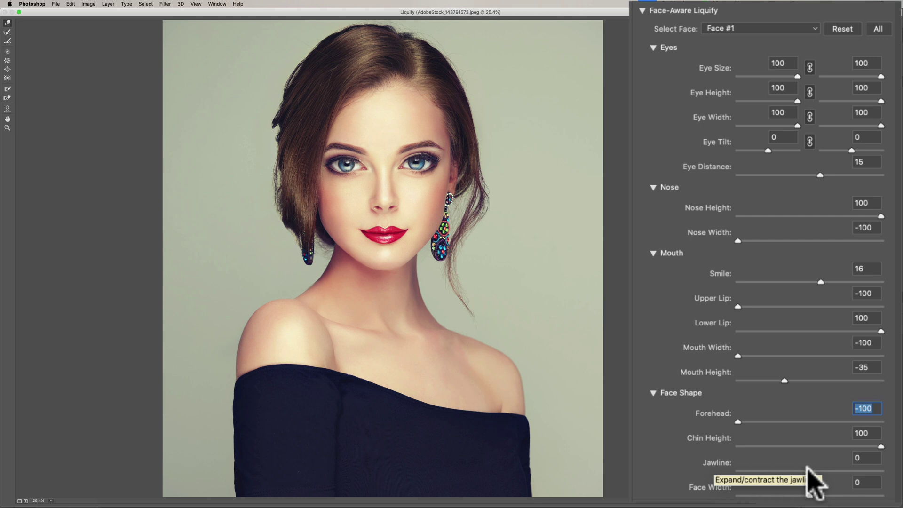
mouse_move(810, 471)
left_mouse_down()
mouse_move(840, 470)
mouse_move(737, 473)
left_mouse_up()
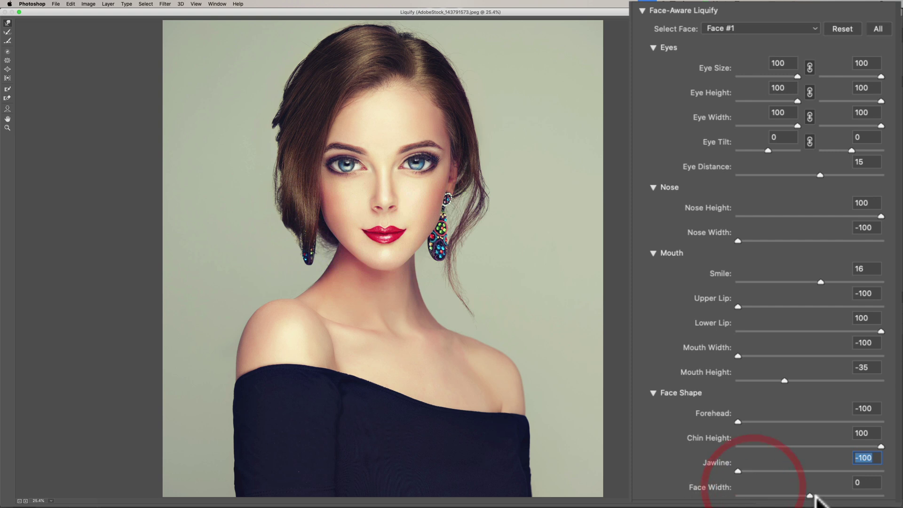
mouse_move(810, 496)
left_mouse_down()
mouse_move(846, 496)
mouse_move(751, 496)
left_mouse_up()
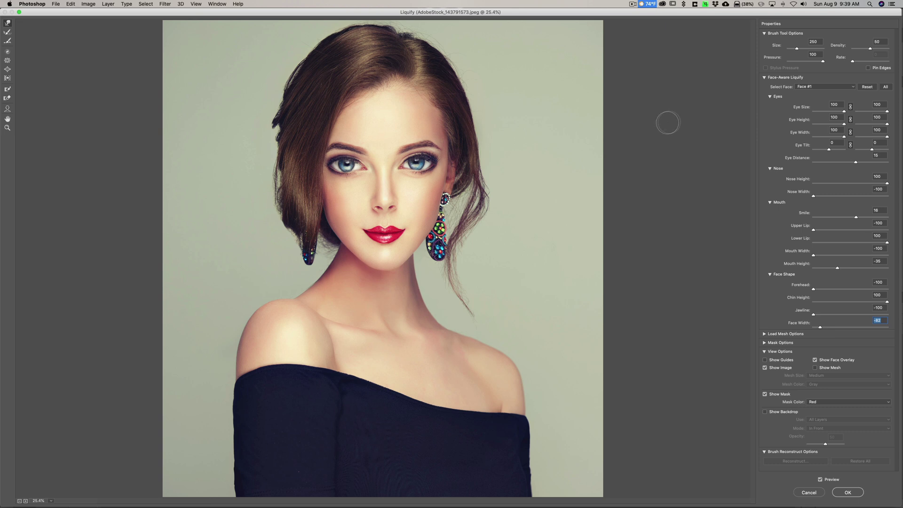
- Commit the Liquify result and toggle Layer 1 to compare, leaving the reshaped face visible
left_click(849, 492)
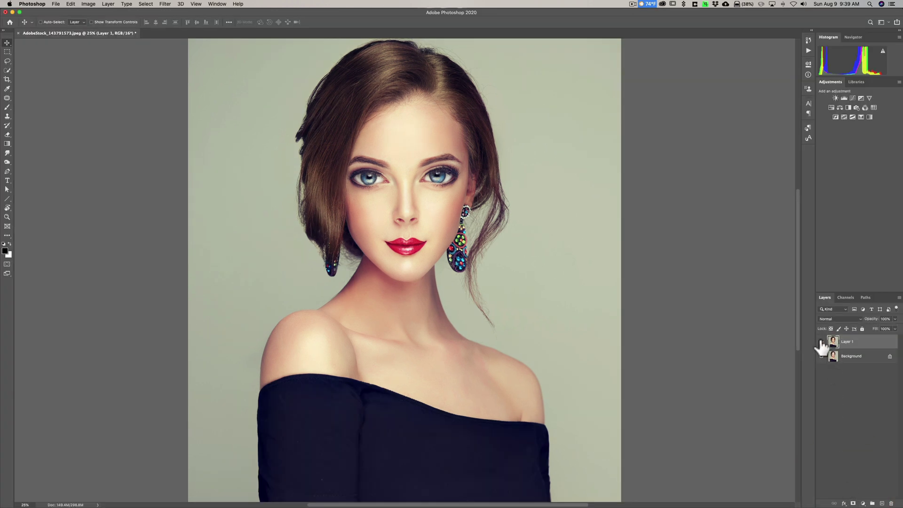
left_click(822, 342)
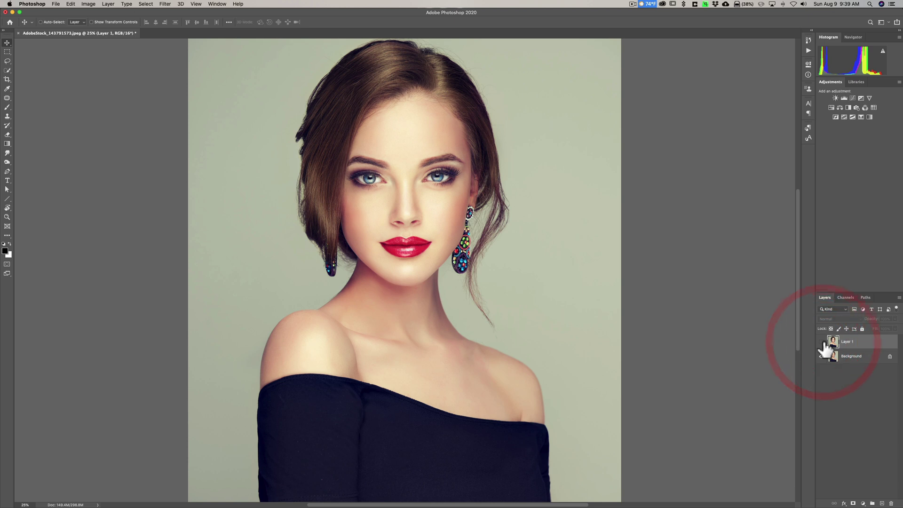
left_click(822, 342)
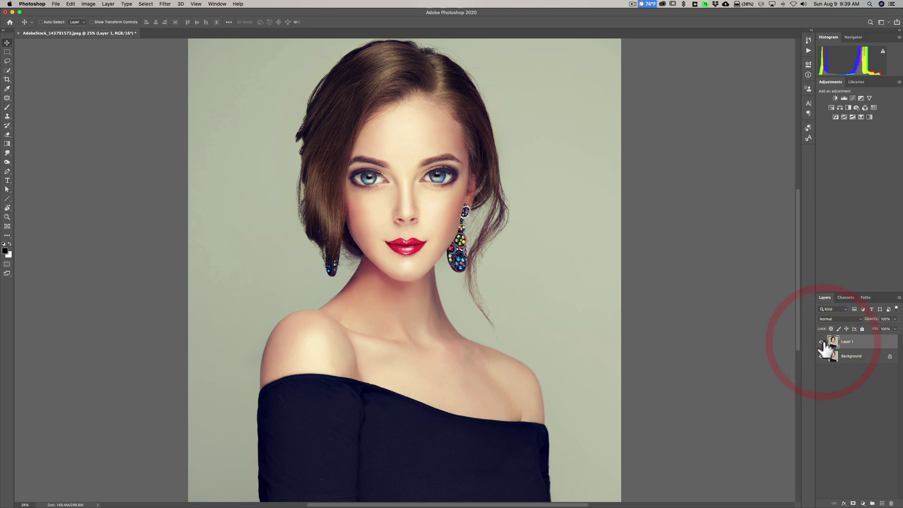
left_click(822, 342)
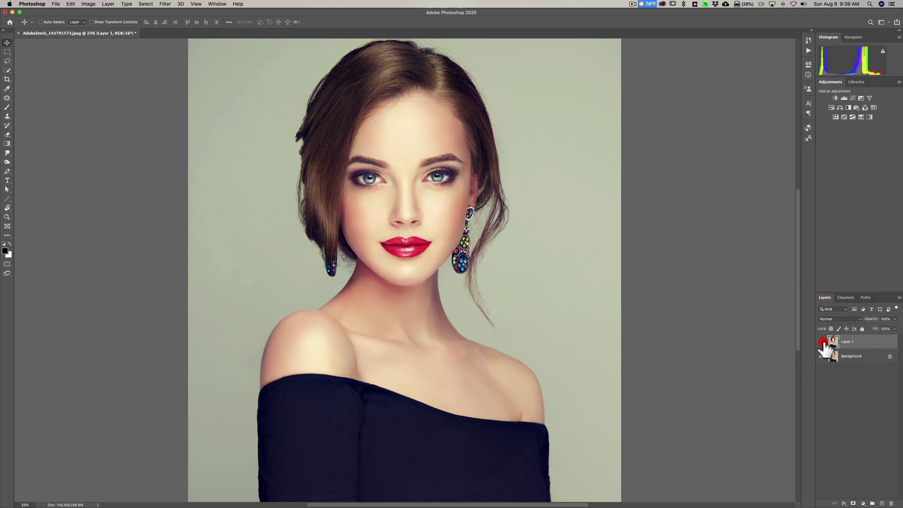
left_click(822, 343)
left_click(822, 343)
left_click(822, 342)
left_click(869, 339)
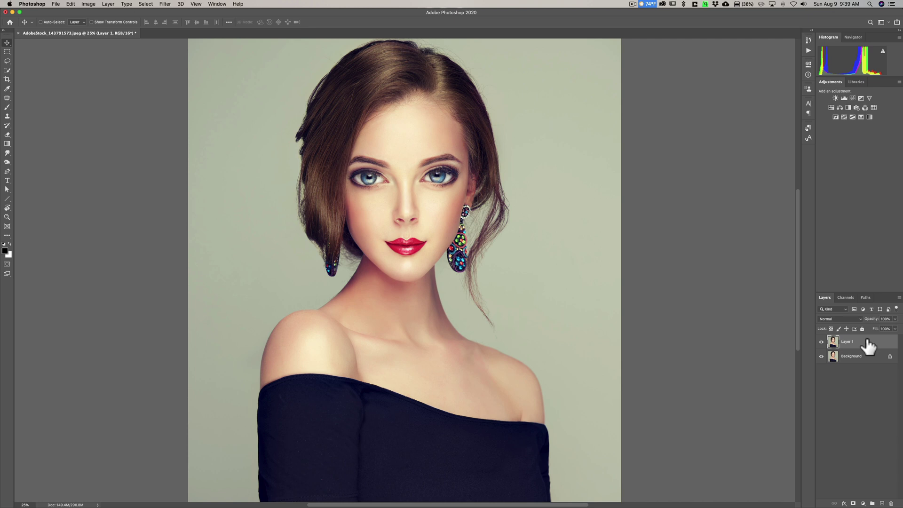